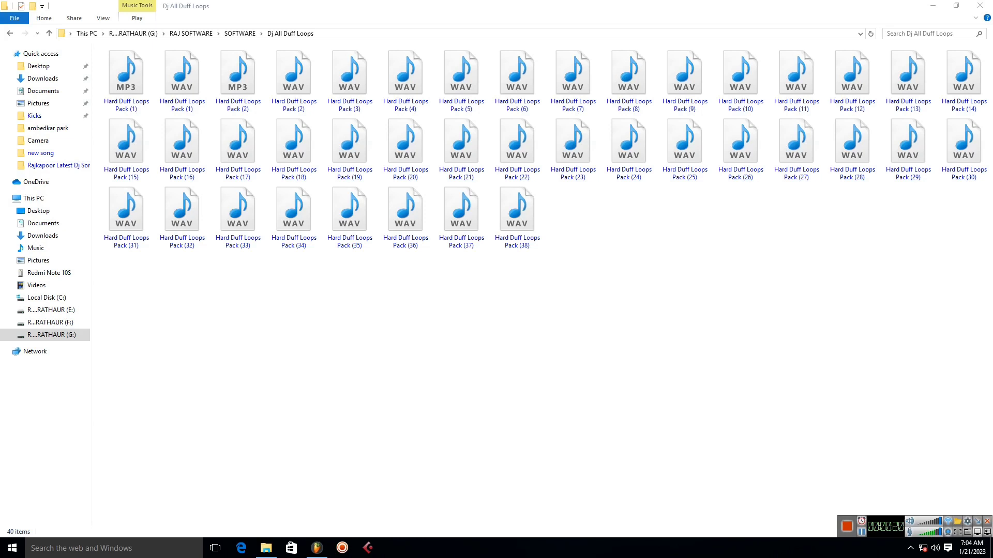
pyautogui.moveTo(962, 282); pyautogui.dragTo(161, 50)
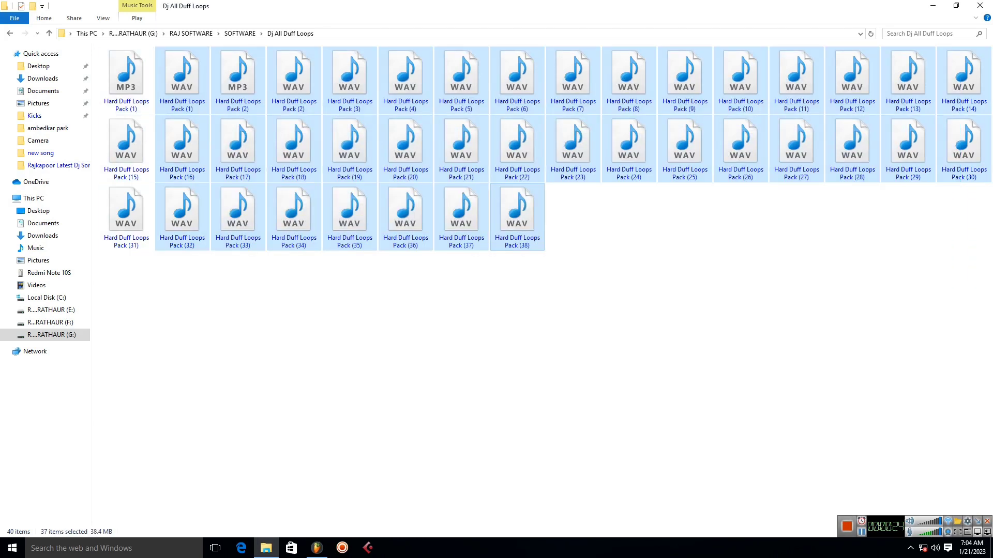
pyautogui.click(218, 331)
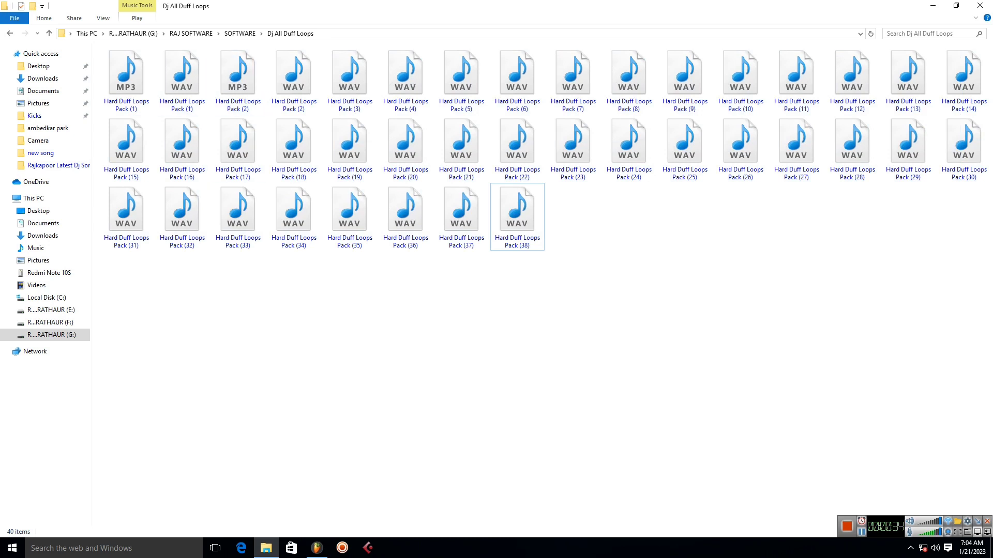
pyautogui.moveTo(984, 269); pyautogui.dragTo(127, 82)
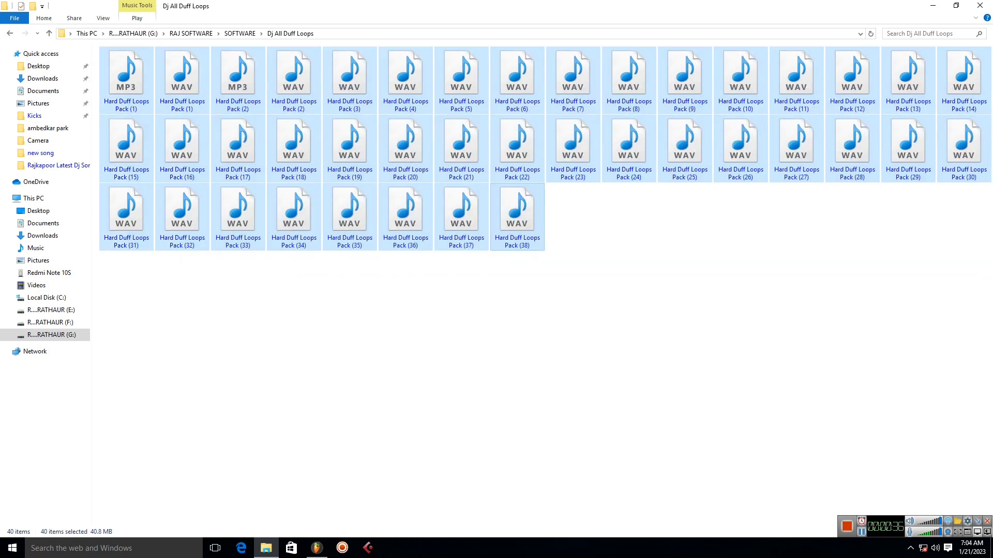
pyautogui.click(383, 321)
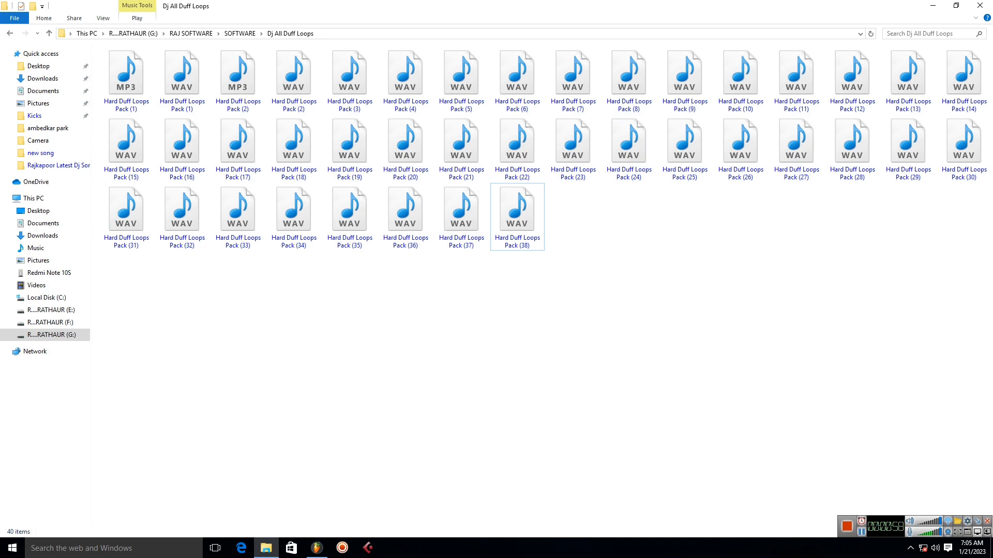
# Step: Audition the MP3 and WAV files Hard Duff Loops Pack (1) and (2), and the WAV loops (3) and (4)
pyautogui.click(126, 81)
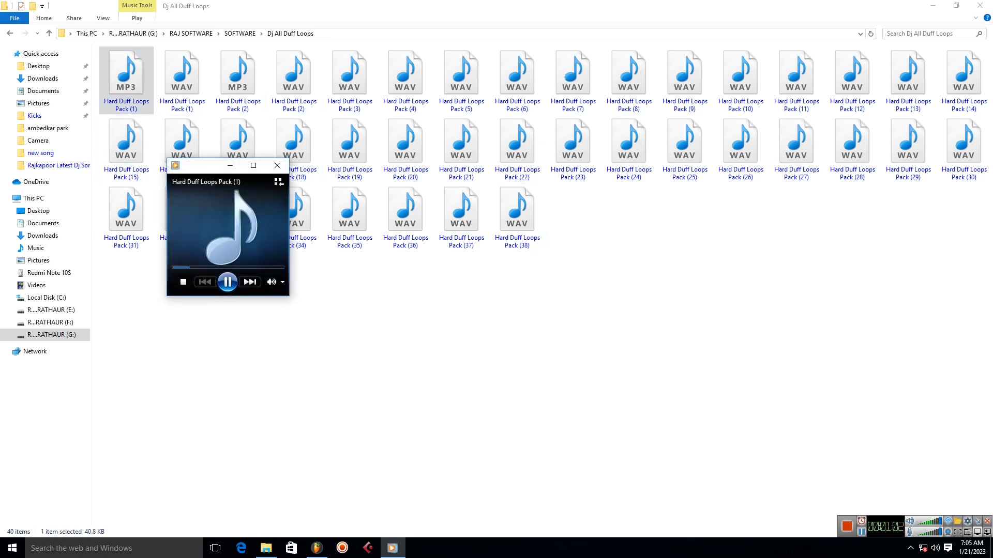
pyautogui.doubleClick(182, 78)
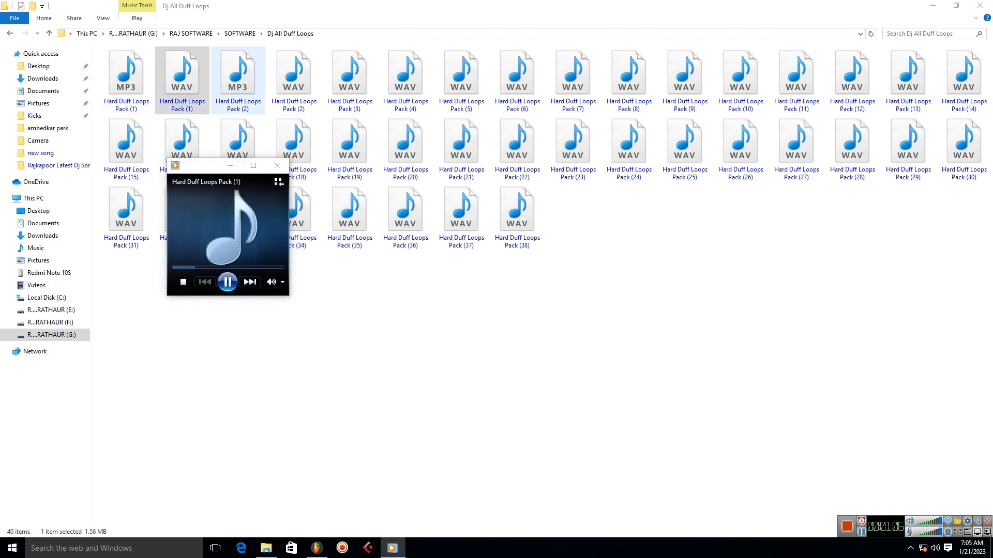
pyautogui.doubleClick(238, 77)
pyautogui.doubleClick(294, 77)
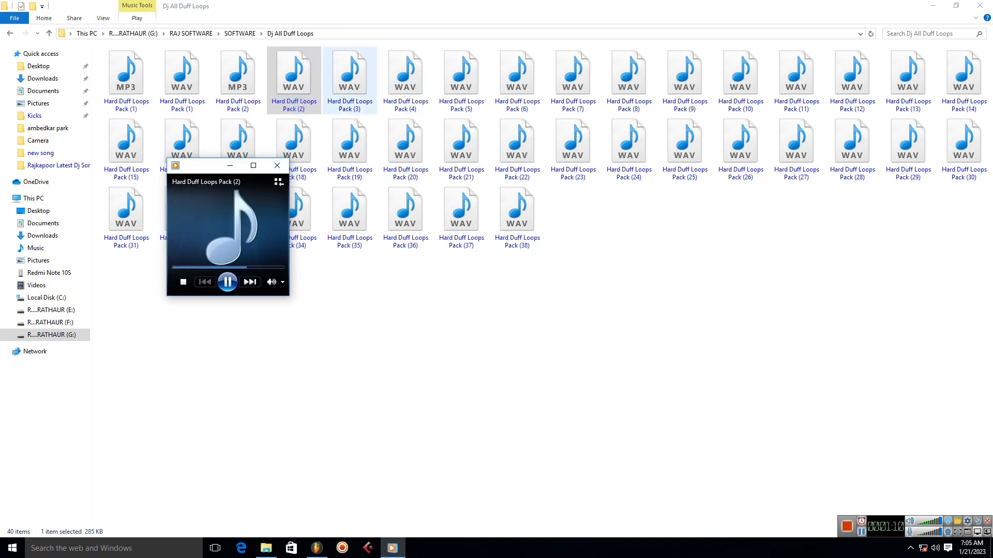
pyautogui.doubleClick(350, 77)
pyautogui.click(406, 78)
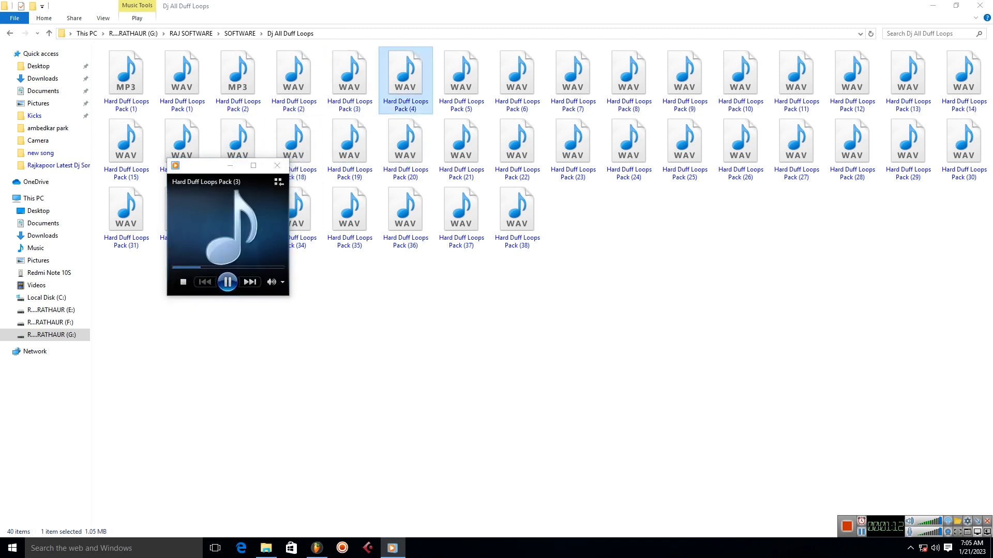
pyautogui.doubleClick(406, 78)
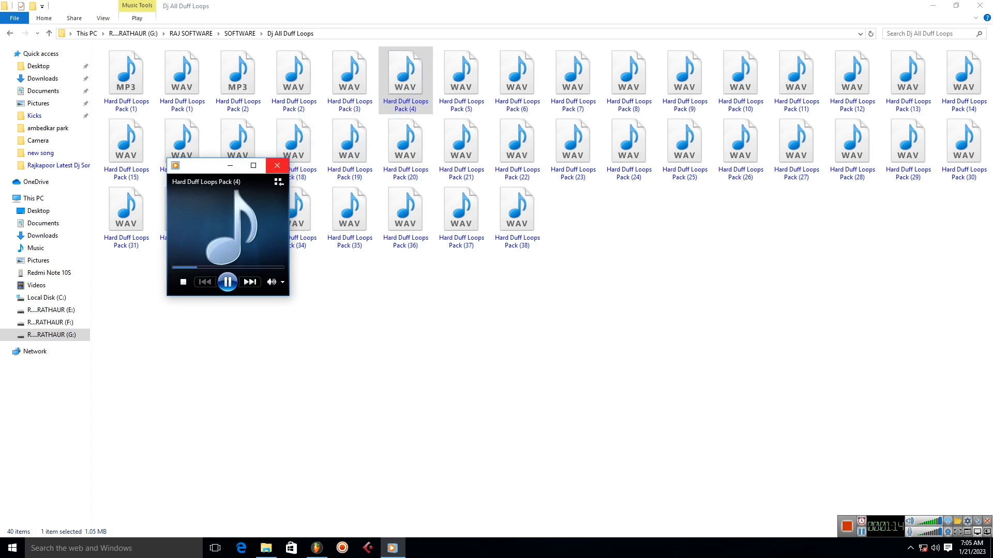
# Step: Audition further loops in the mini player: Hard Duff Loops Pack (6), (7), (16), (18), (20), (22), (24) and (26)
pyautogui.moveTo(518, 78); pyautogui.dragTo(225, 229)
pyautogui.moveTo(573, 77); pyautogui.dragTo(248, 217)
pyautogui.moveTo(182, 137); pyautogui.dragTo(223, 217)
pyautogui.moveTo(293, 140); pyautogui.dragTo(238, 212)
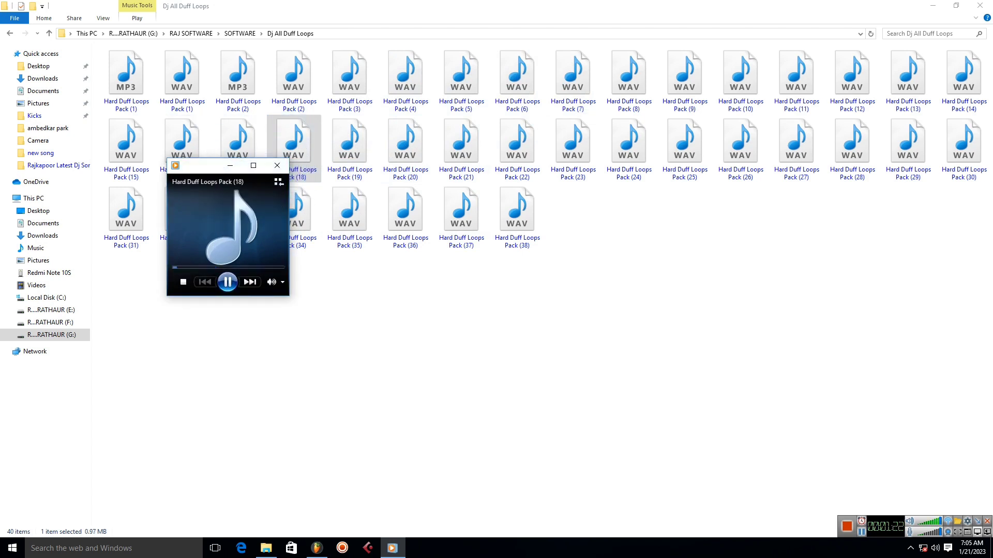
pyautogui.moveTo(405, 140); pyautogui.dragTo(227, 217)
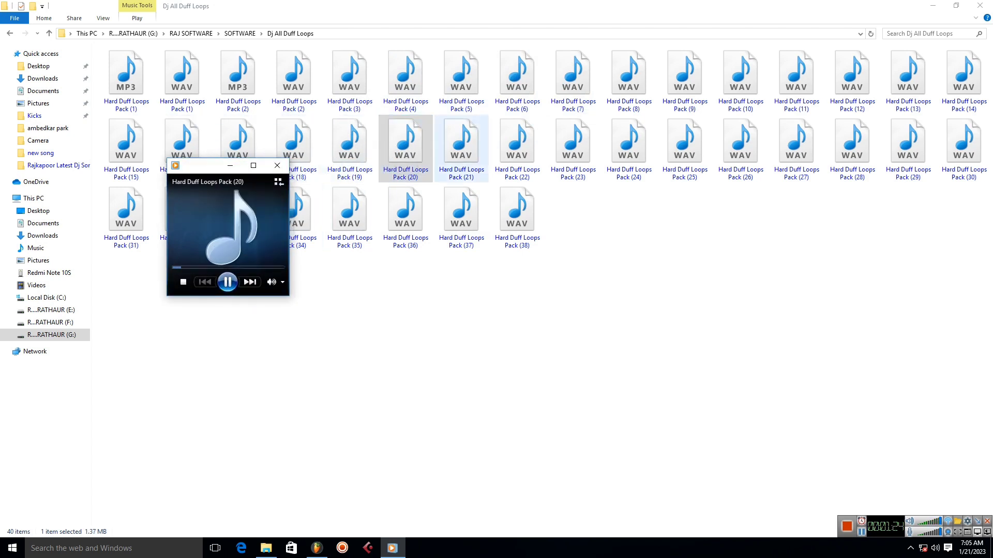
pyautogui.moveTo(517, 140); pyautogui.dragTo(228, 218)
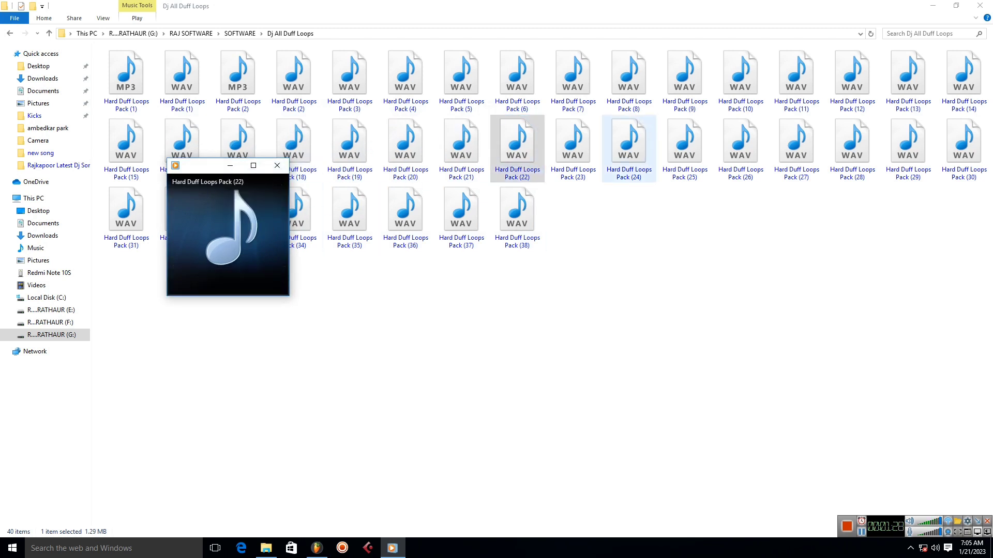
pyautogui.moveTo(629, 145); pyautogui.dragTo(228, 222)
pyautogui.moveTo(740, 144); pyautogui.dragTo(248, 217)
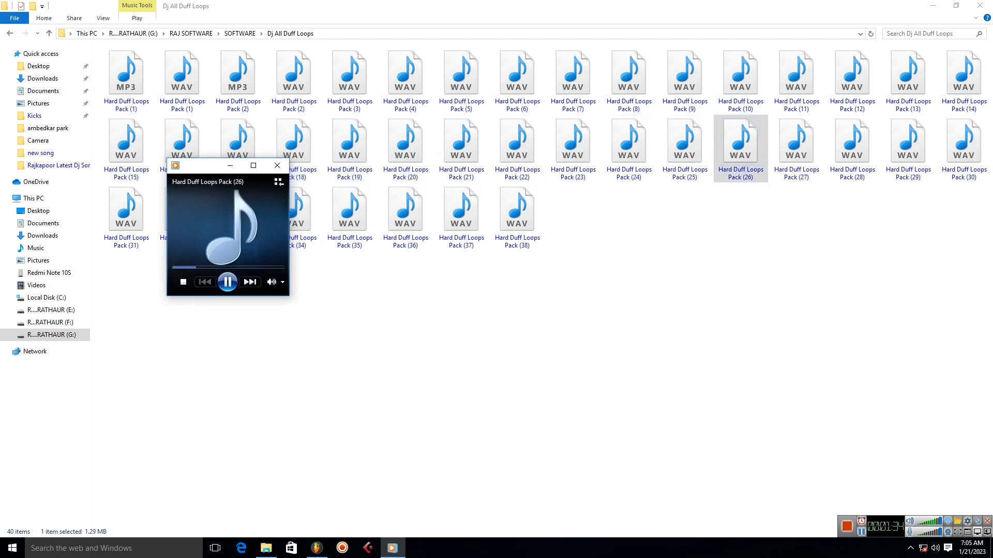
# Step: Move the mini player below the file rows, audition Hard Duff Loops Pack (31) to (34), and close the player
pyautogui.moveTo(201, 165); pyautogui.dragTo(117, 266)
pyautogui.moveTo(127, 212); pyautogui.dragTo(140, 311)
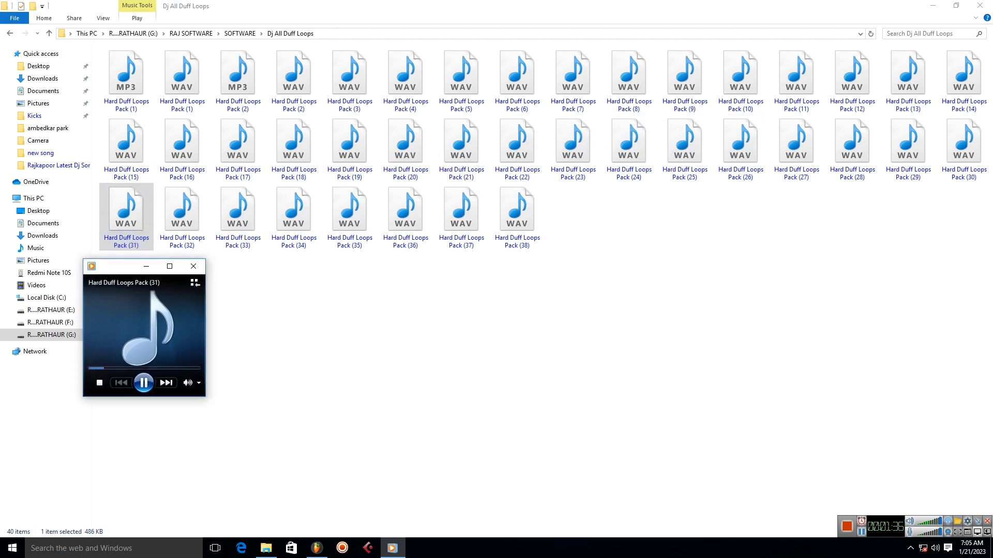
pyautogui.moveTo(119, 266); pyautogui.dragTo(129, 271)
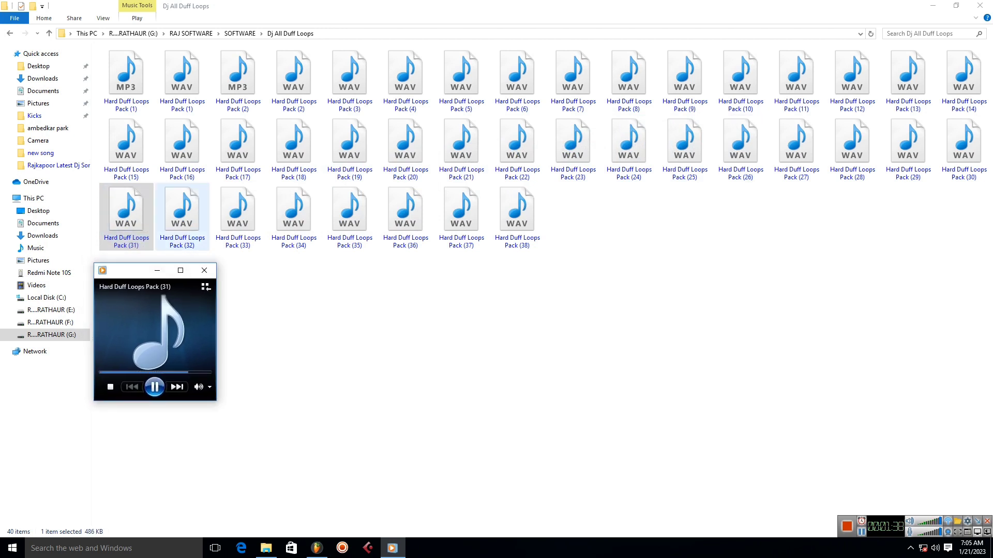
pyautogui.moveTo(182, 217); pyautogui.dragTo(156, 316)
pyautogui.moveTo(238, 217); pyautogui.dragTo(176, 313)
pyautogui.moveTo(294, 217); pyautogui.dragTo(181, 313)
pyautogui.click(204, 271)
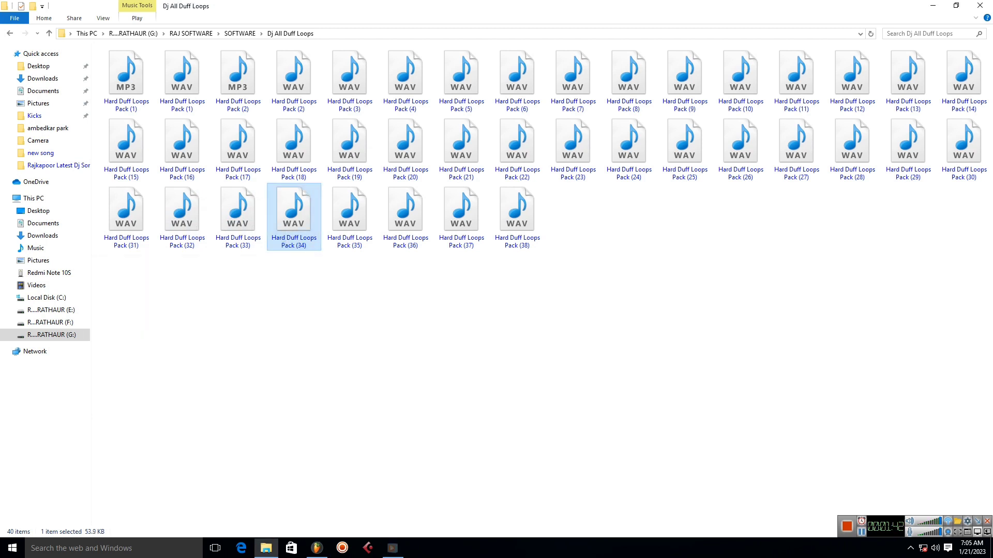
pyautogui.click(207, 279)
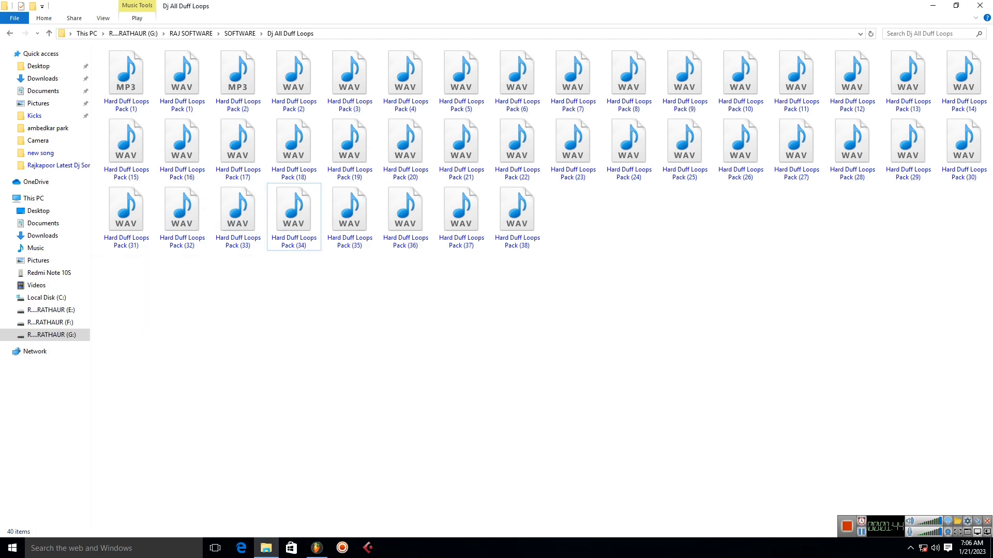
# Step: Add Hard Duff Loops Pack (31) to the start of Track 1 in the FL Studio playlist and switch playback to song mode
pyautogui.click(126, 217)
pyautogui.moveTo(126, 217); pyautogui.dragTo(296, 94)
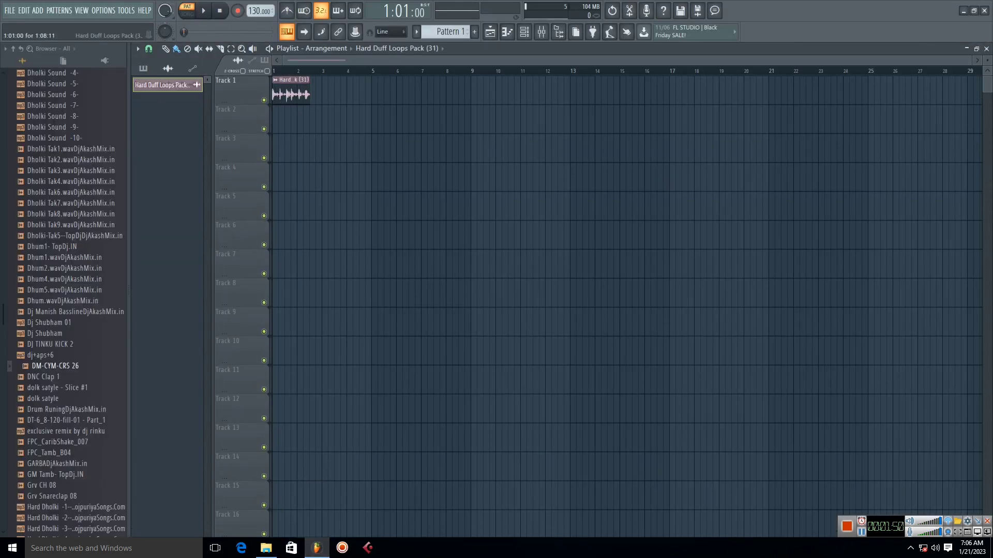
pyautogui.moveTo(971, 61); pyautogui.dragTo(446, 60)
pyautogui.press('l')
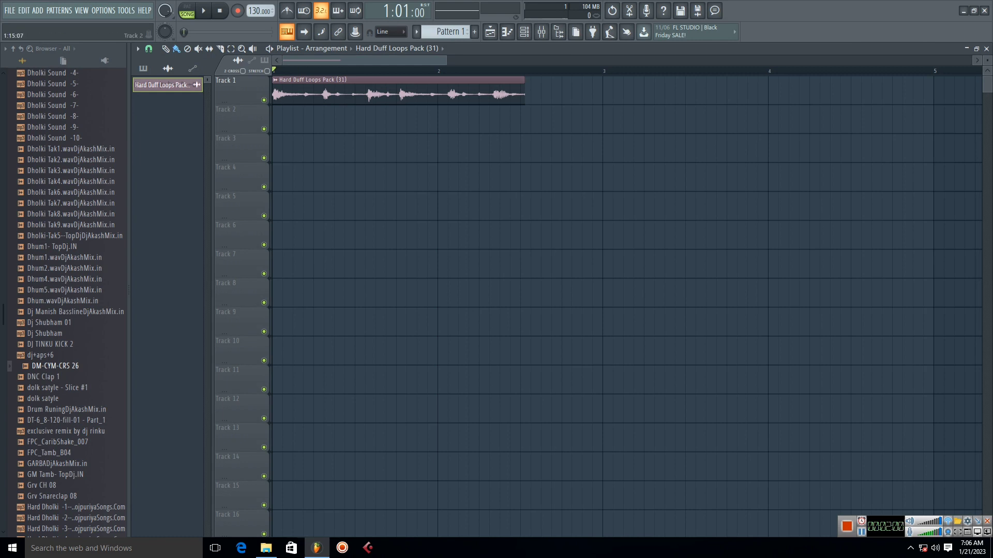
pyautogui.moveTo(301, 70); pyautogui.dragTo(273, 70)
# Step: Set the project tempo to 120 BPM and play the loop from the start
pyautogui.rightClick(260, 11)
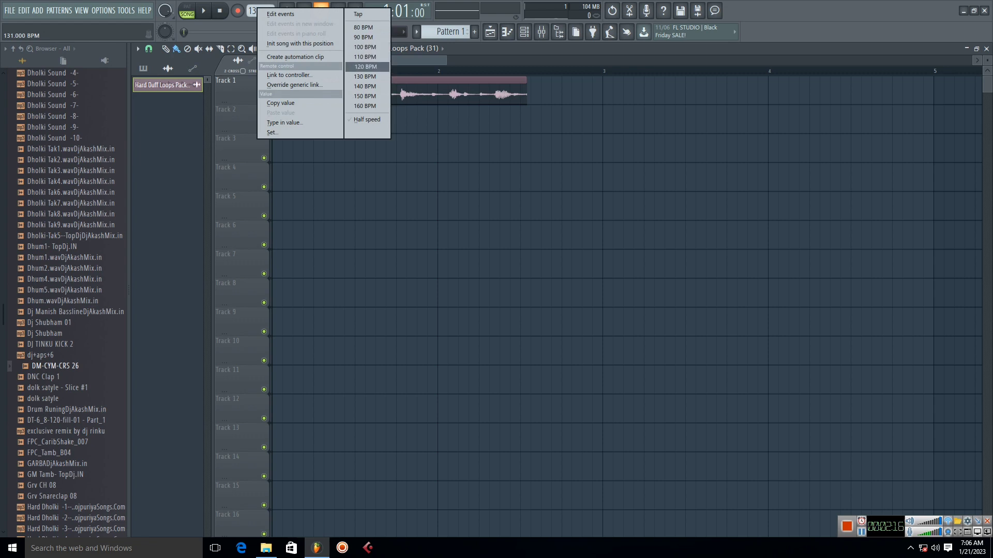
pyautogui.click(365, 67)
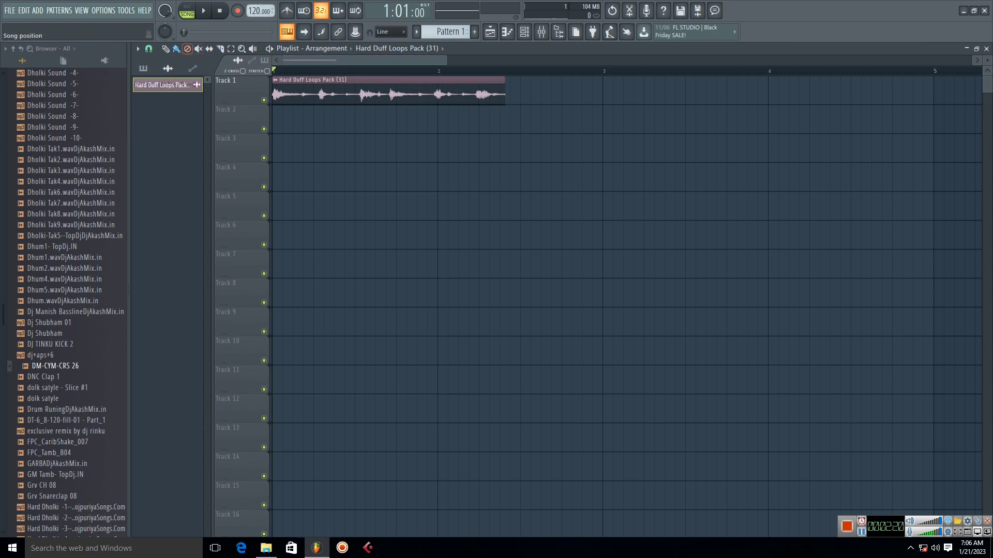
pyautogui.press('space')
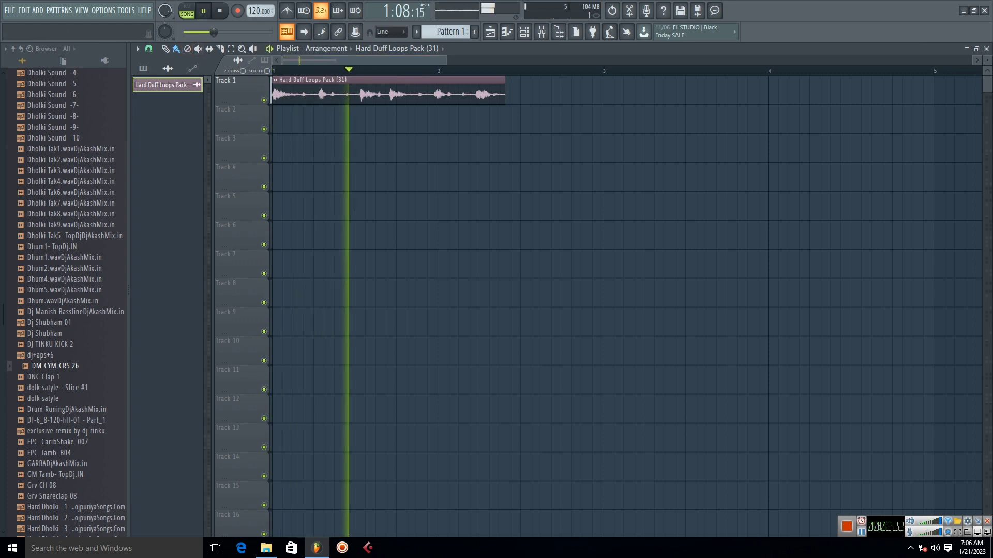
pyautogui.press('space')
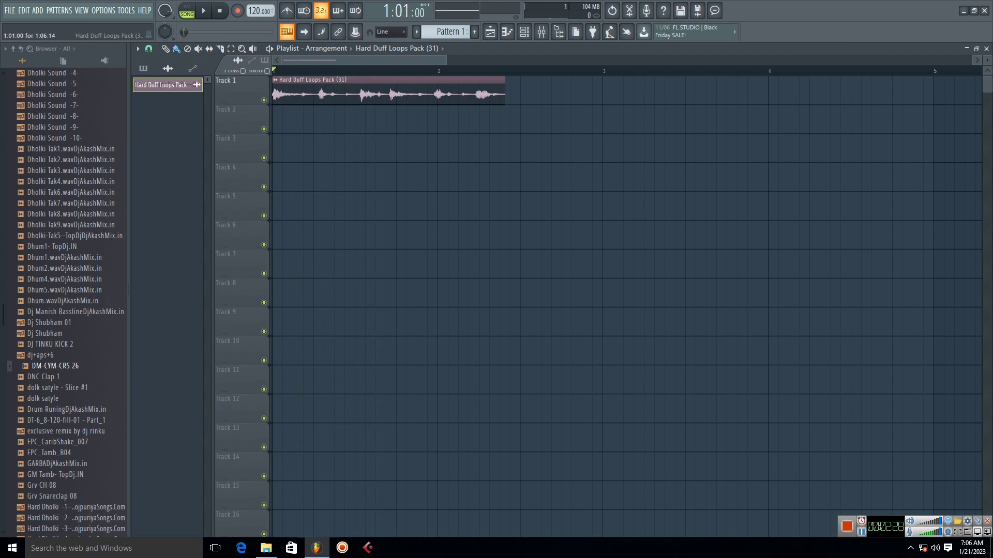
# Step: Set the time stretching of the Hard Duff Loops Pack (31) clip to one bar and close its channel settings
pyautogui.doubleClick(341, 83)
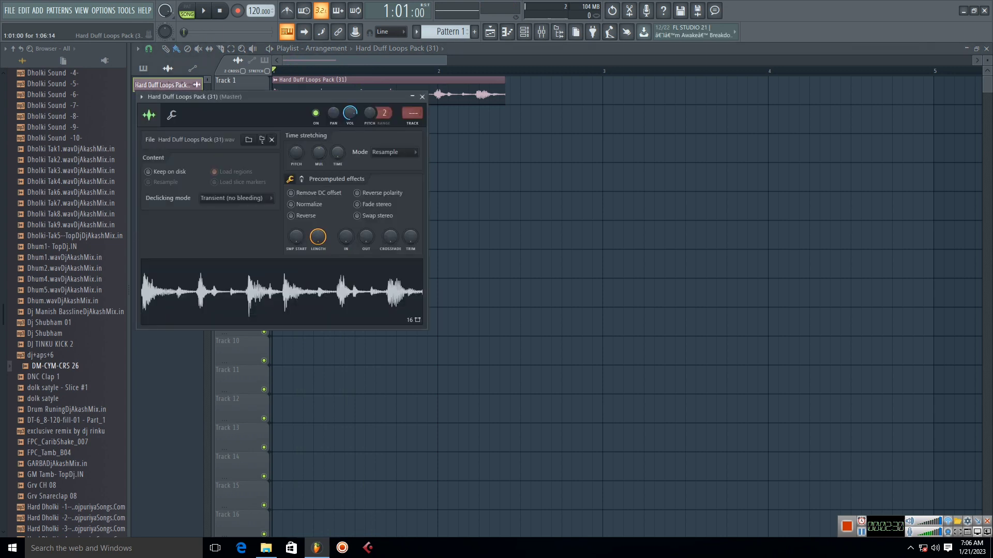
pyautogui.rightClick(337, 152)
pyautogui.click(362, 212)
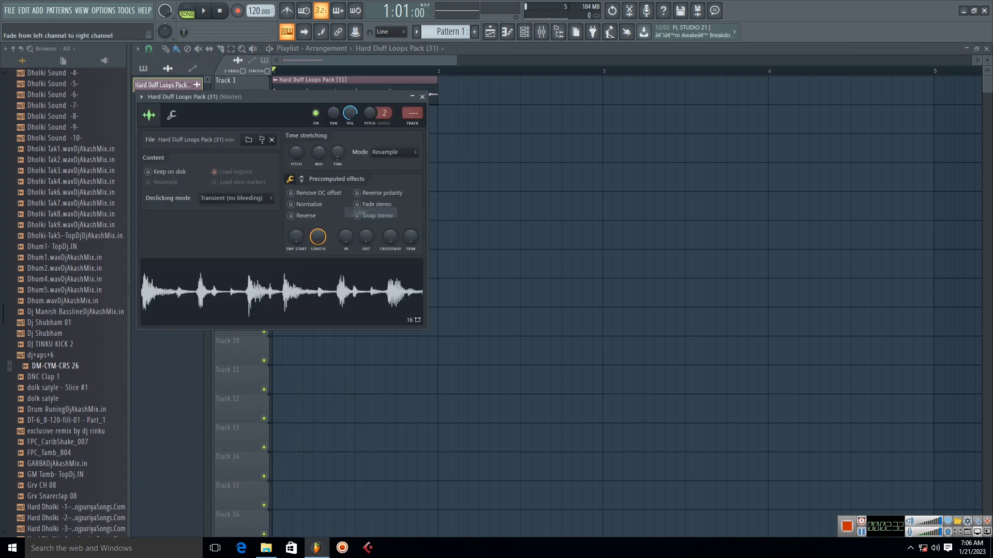
pyautogui.moveTo(310, 97); pyautogui.dragTo(311, 175)
pyautogui.press('Escape')
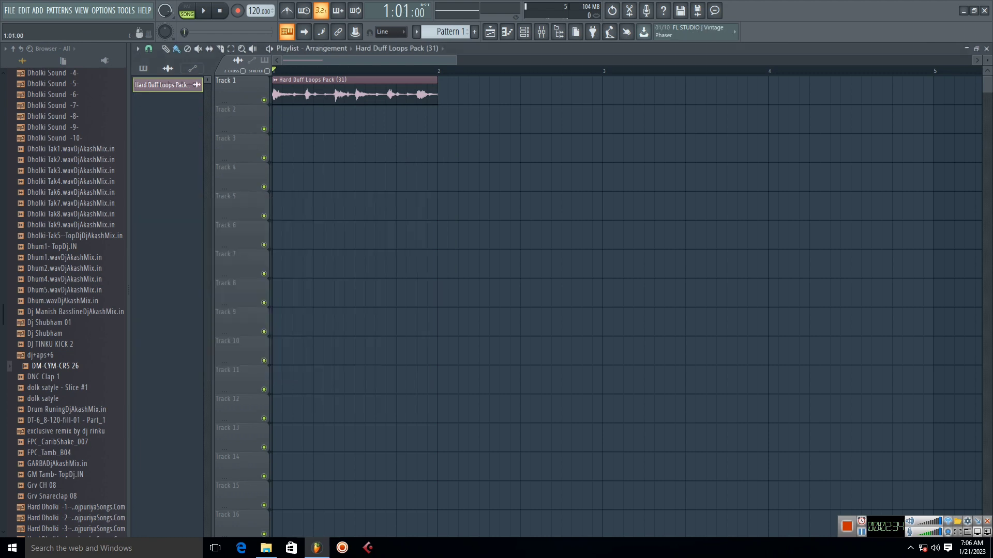
# Step: Play back the one-bar stretched loop and inspect its waveform against the bar grid
pyautogui.press('space')
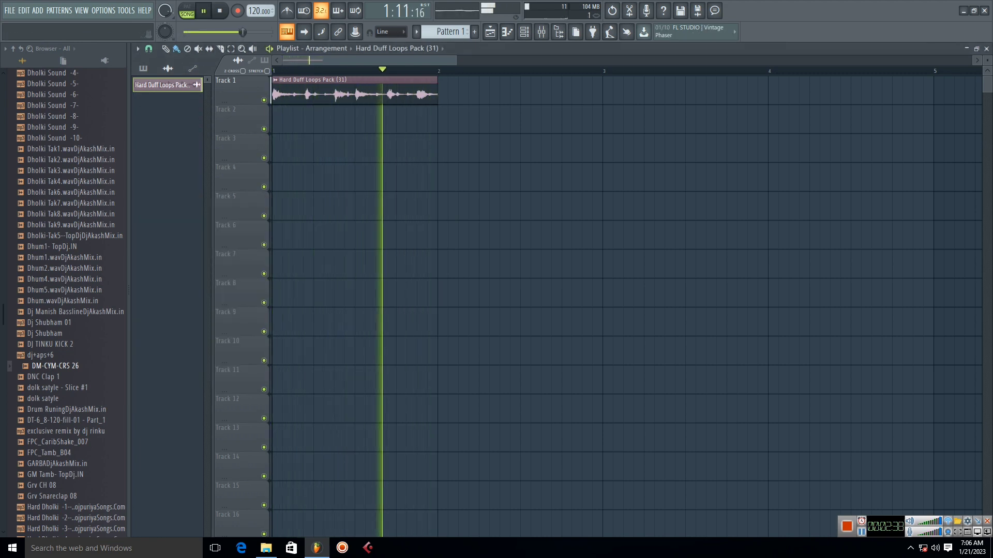
pyautogui.moveTo(455, 61); pyautogui.dragTo(358, 61)
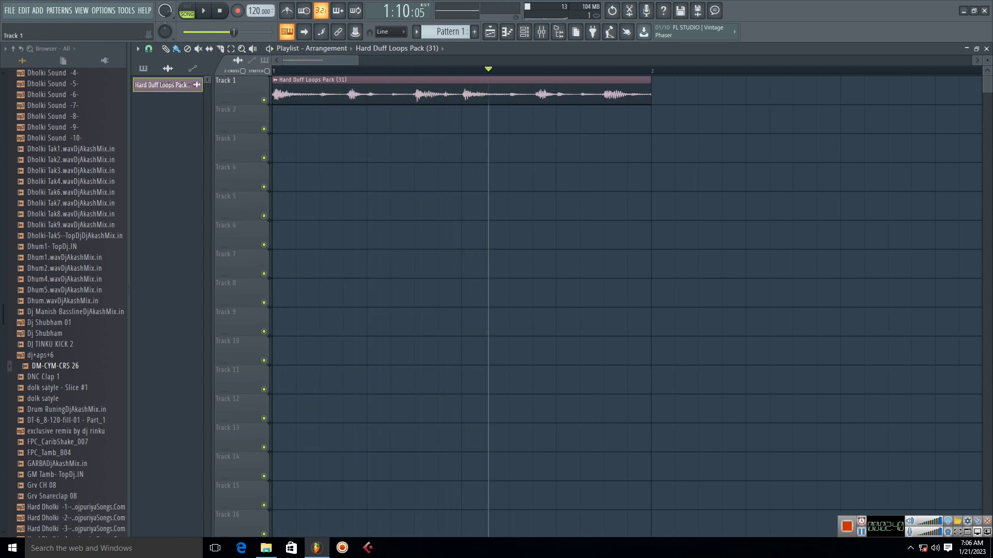
pyautogui.press('space')
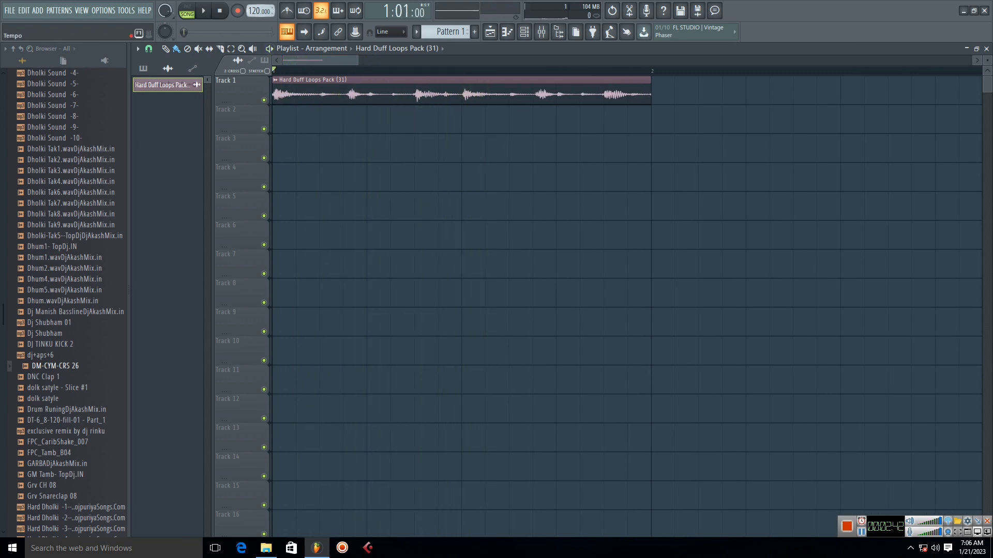
# Step: Set the project tempo to 100 BPM and play the stretched loop
pyautogui.rightClick(257, 10)
pyautogui.click(362, 47)
pyautogui.press('space')
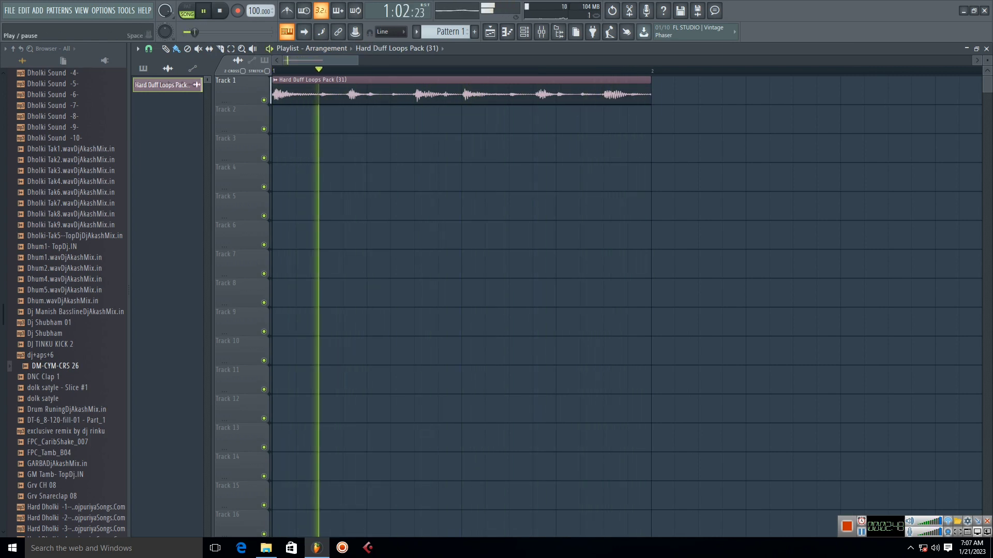
pyautogui.press('space')
# Step: Set the project tempo to 80 BPM and play the stretched loop
pyautogui.rightClick(260, 11)
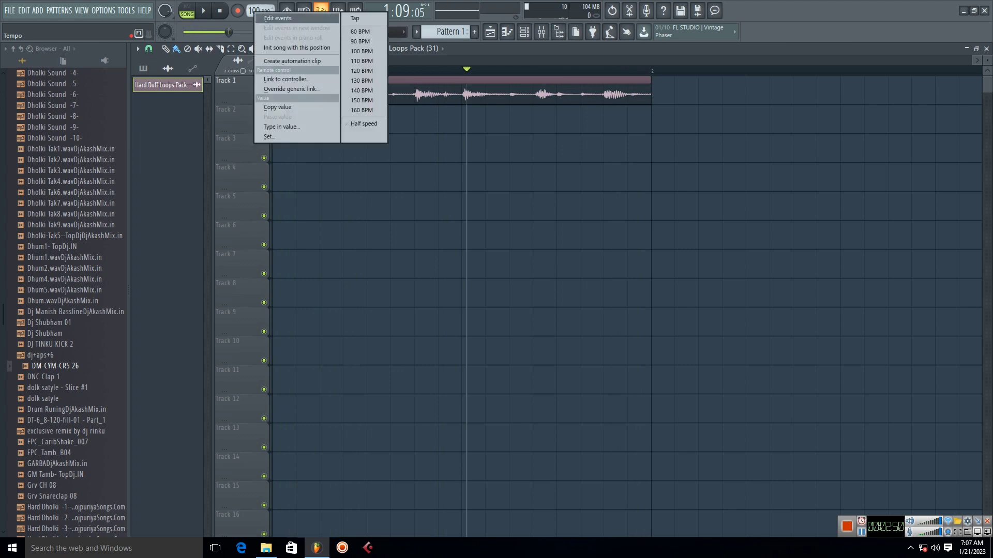
pyautogui.click(364, 32)
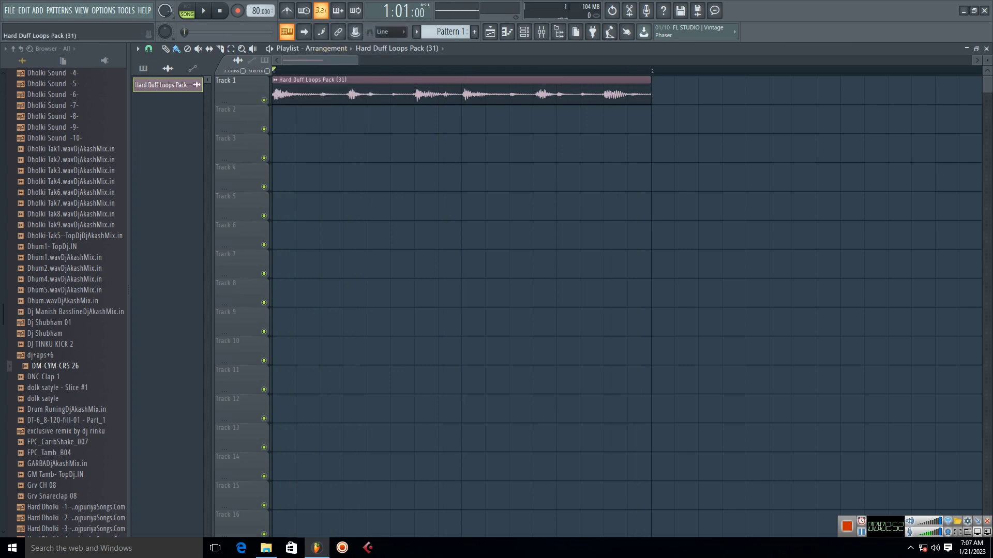
pyautogui.press('space')
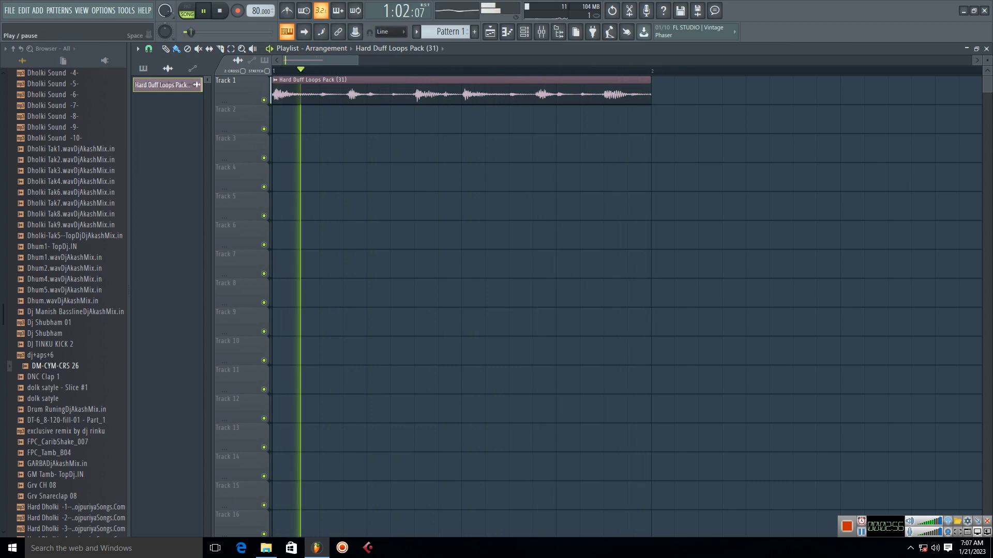
pyautogui.press('space')
# Step: Delete the loop clip from Track 1 and return to the Dj All Duff Loops folder in File Explorer
pyautogui.press('Delete')
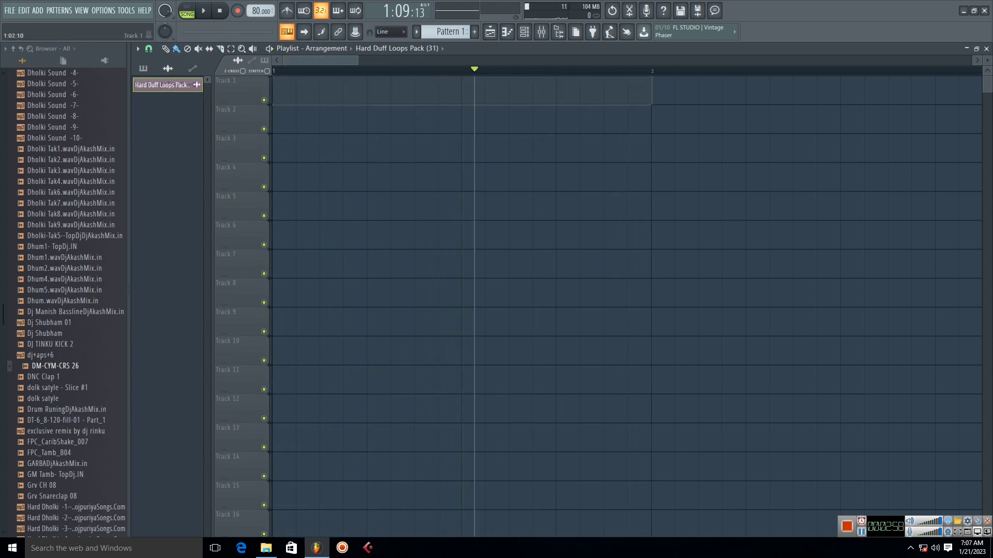
pyautogui.click(266, 548)
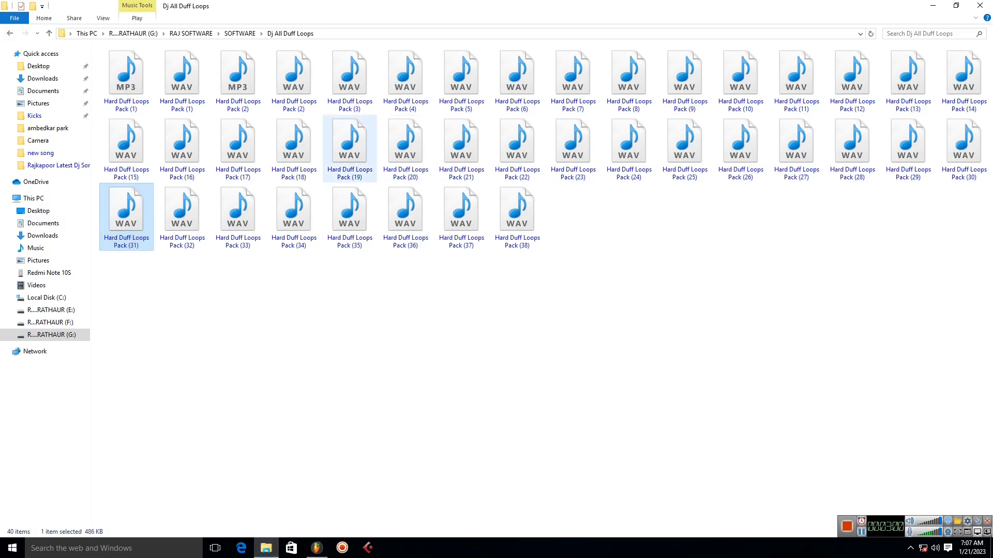
# Step: Add the Hard Duff Loops Pack (2) WAV file to the start of Track 2 in the FL Studio playlist and play it
pyautogui.click(293, 81)
pyautogui.moveTo(300, 96); pyautogui.dragTo(279, 117)
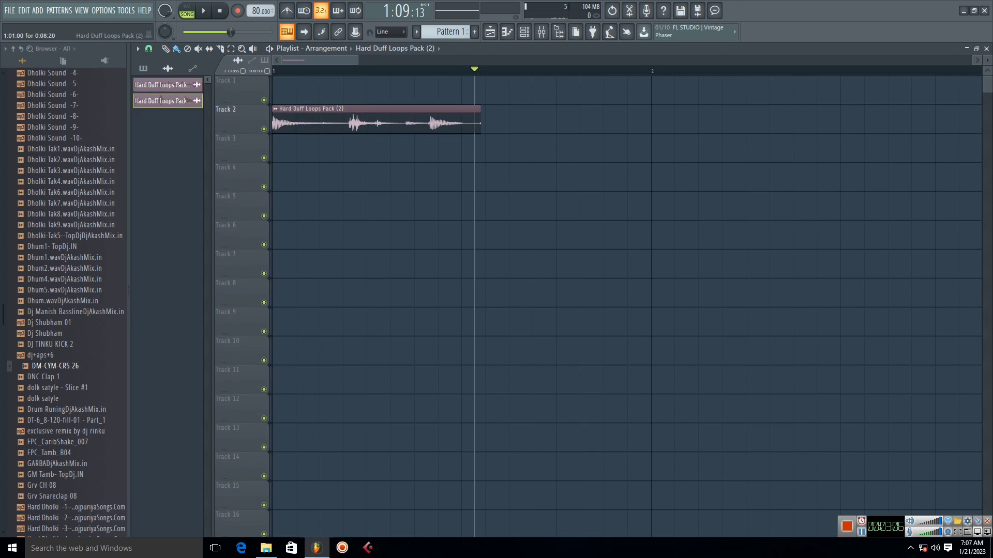
pyautogui.press('space')
# Step: Time-stretch the Hard Duff Loops Pack (2) clip to 2 beats in its channel settings
pyautogui.doubleClick(331, 122)
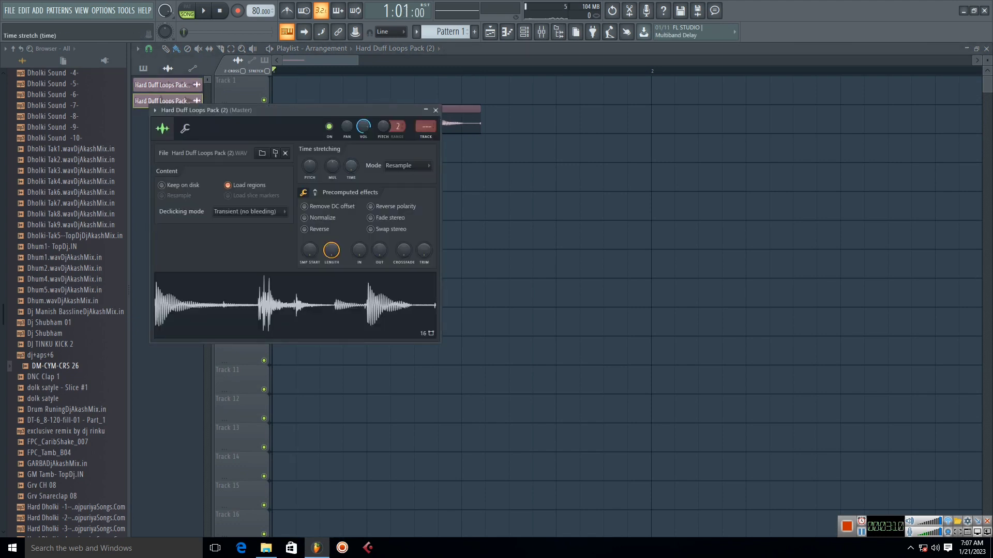
pyautogui.rightClick(351, 166)
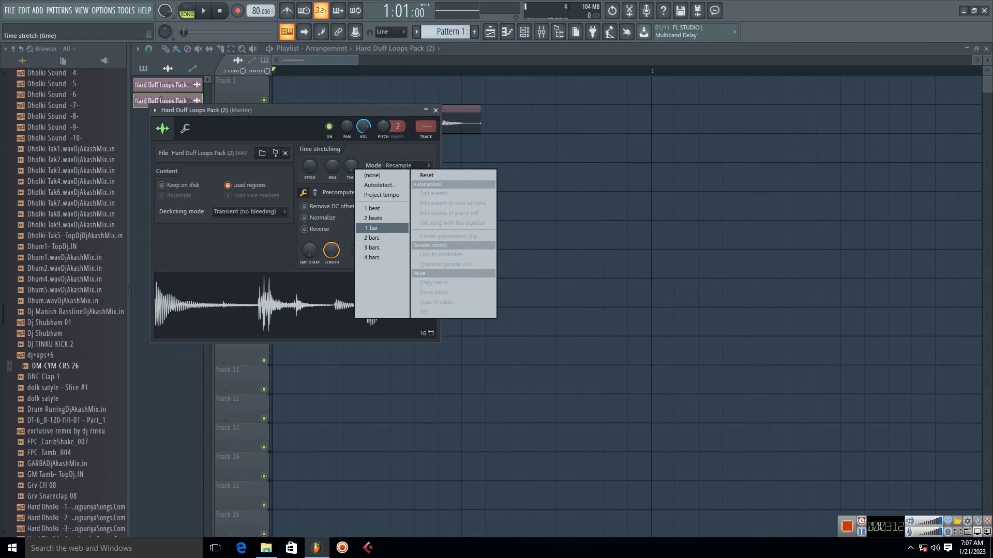
pyautogui.click(376, 219)
pyautogui.moveTo(289, 111); pyautogui.dragTo(291, 190)
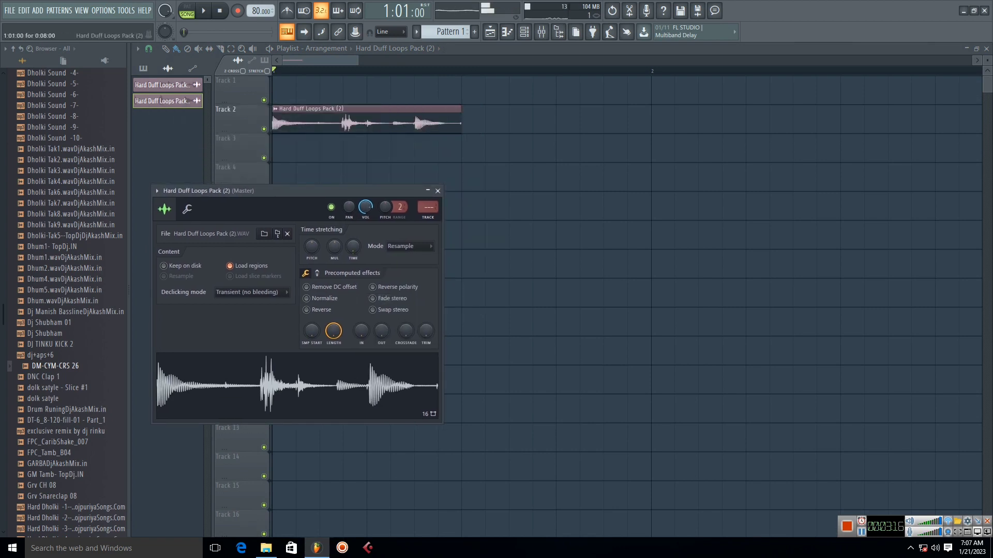
pyautogui.click(438, 191)
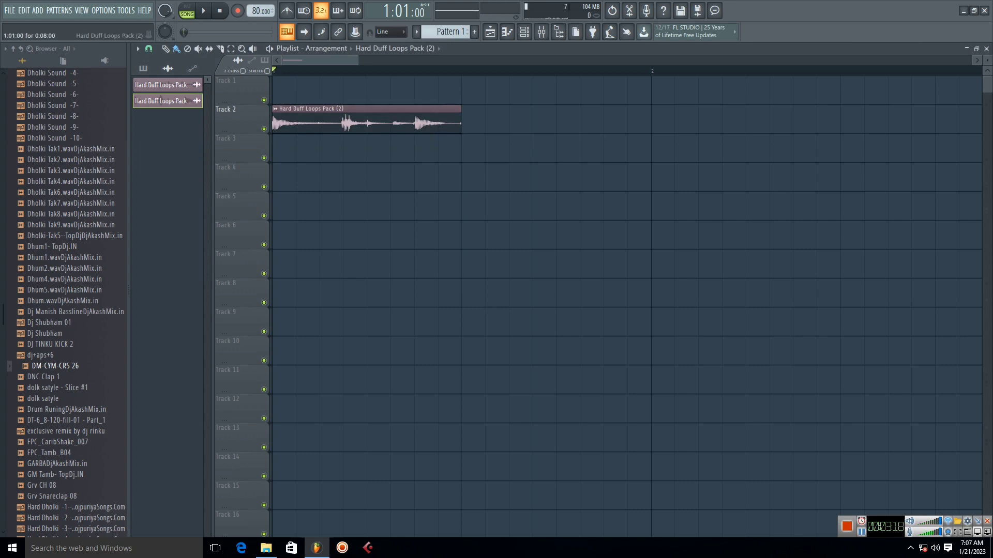
# Step: Duplicate the two-beat loop on Track 2 to fill the first bar and play it back
pyautogui.hotkey('ctrl', 'b')
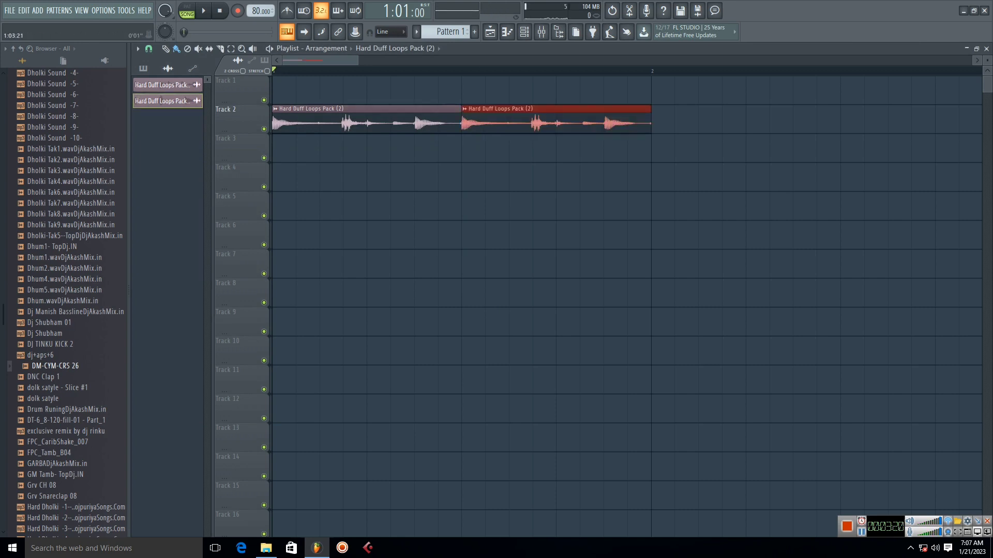
pyautogui.press('space')
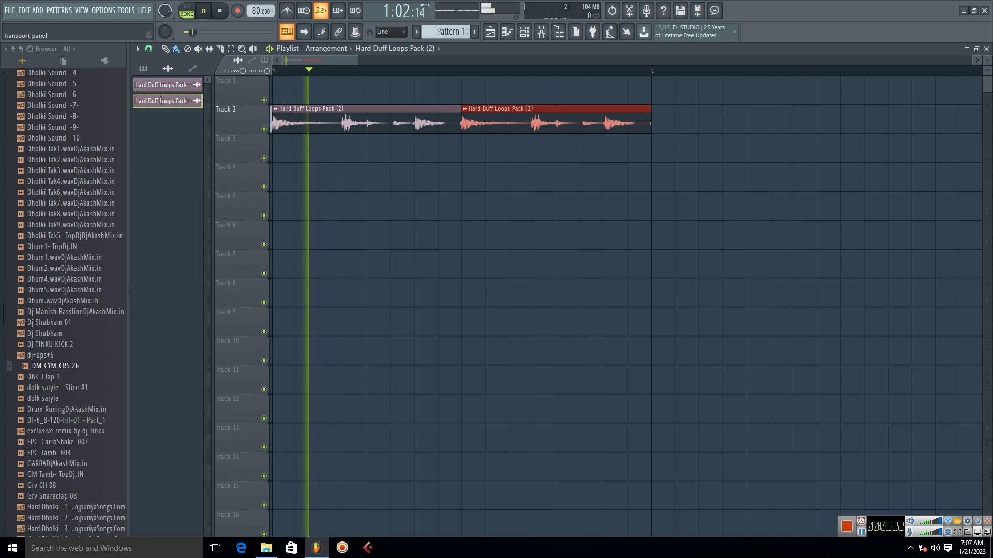
pyautogui.hotkey('ctrl', 'd')
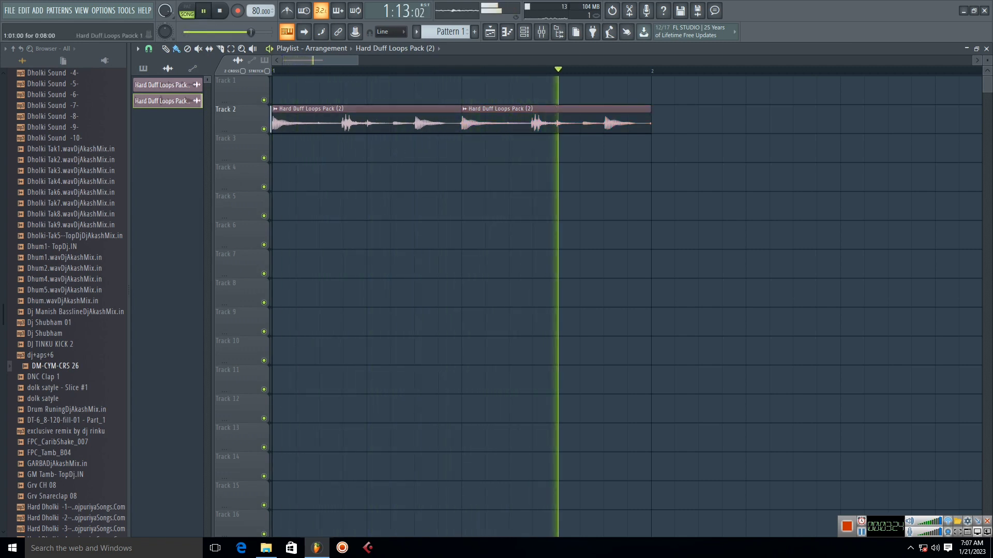
pyautogui.press('space')
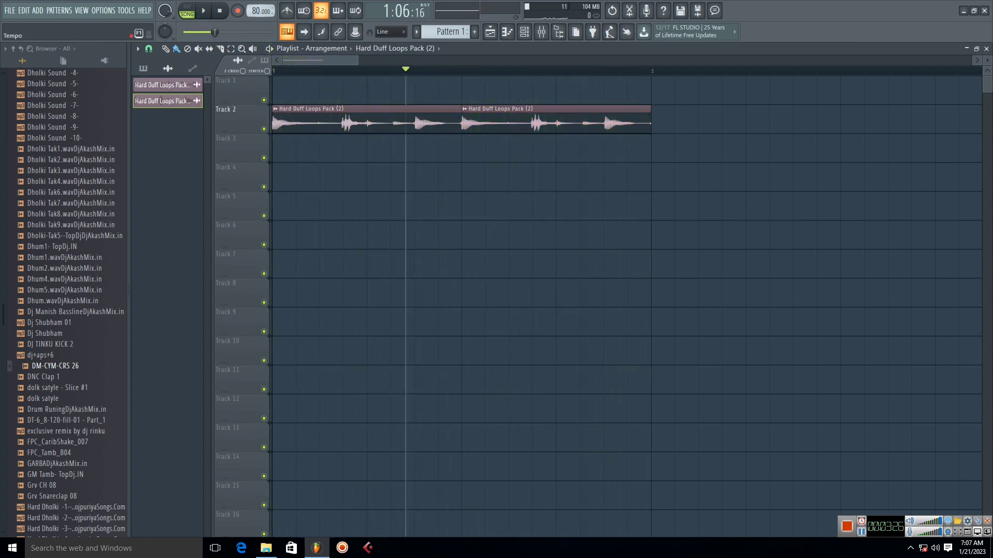
# Step: Set the project tempo to 110 BPM and play the repeated loop on Track 2
pyautogui.rightClick(258, 11)
pyautogui.press('space')
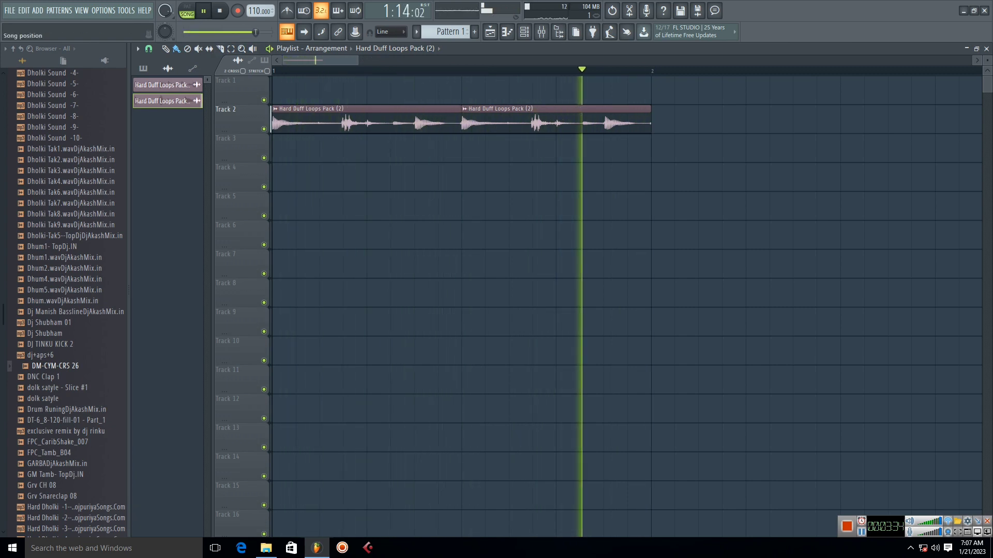
pyautogui.press('space')
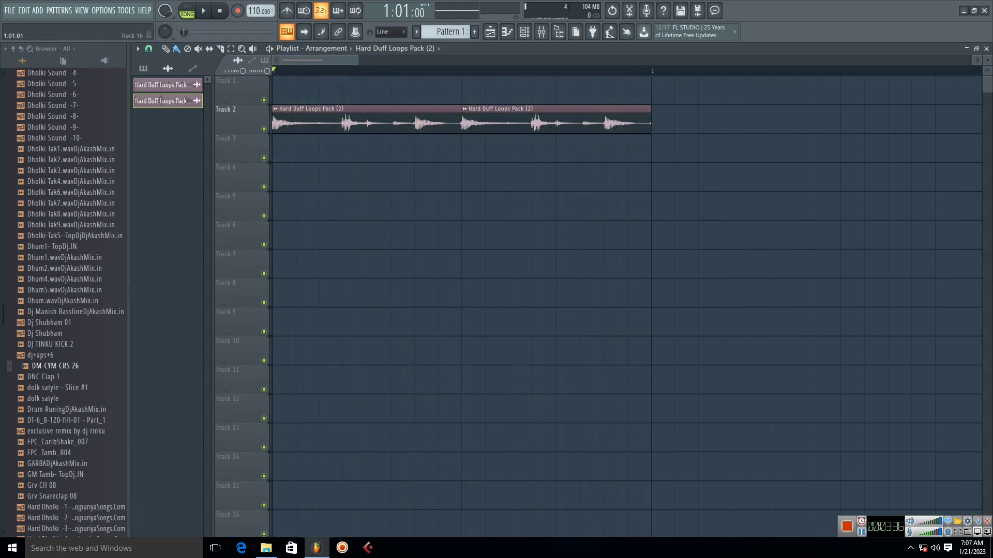
# Step: Return to the Dj All Duff Loops folder in File Explorer and look over all the loop files
pyautogui.click(266, 548)
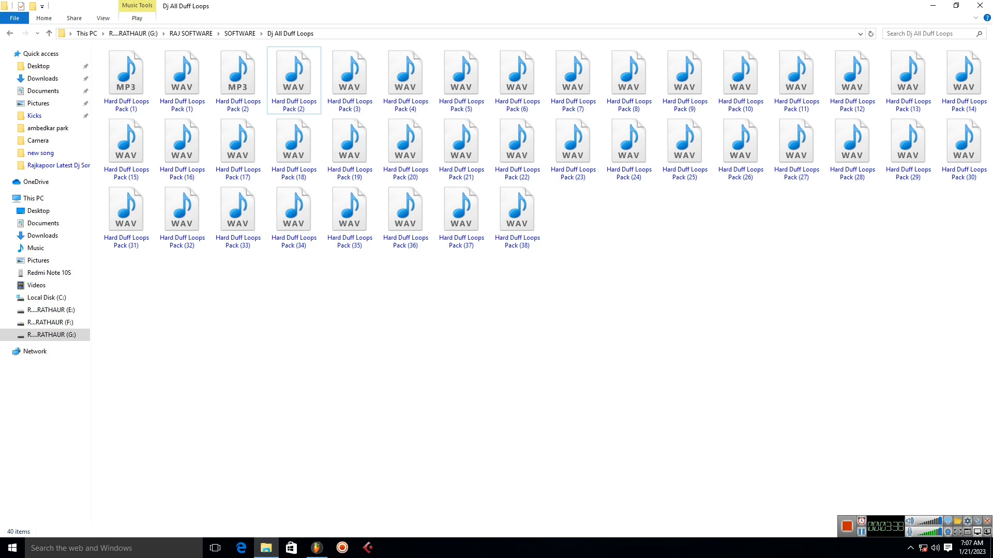
pyautogui.moveTo(960, 299); pyautogui.dragTo(144, 49)
pyautogui.click(233, 310)
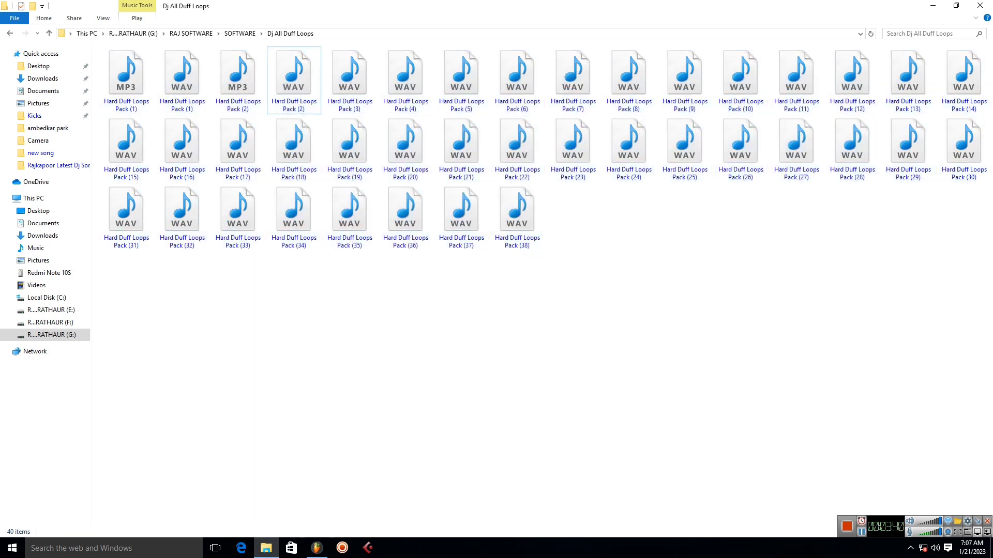